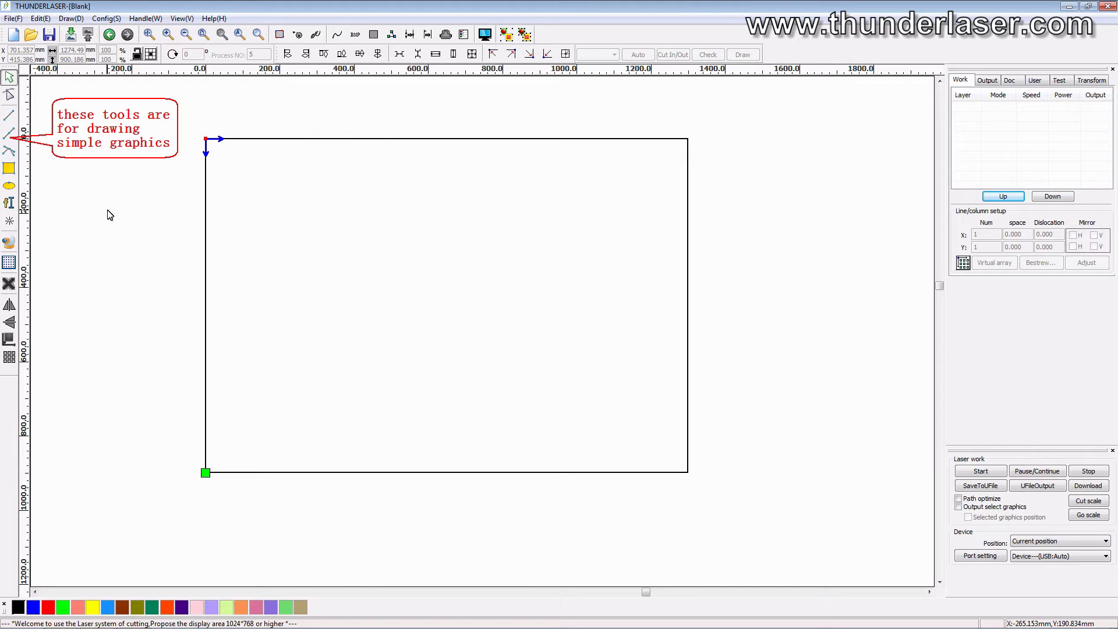
Step: Draw a straight vertical line near the left edge of the work area
{"action": "left_click", "coordinate": [7, 116]}
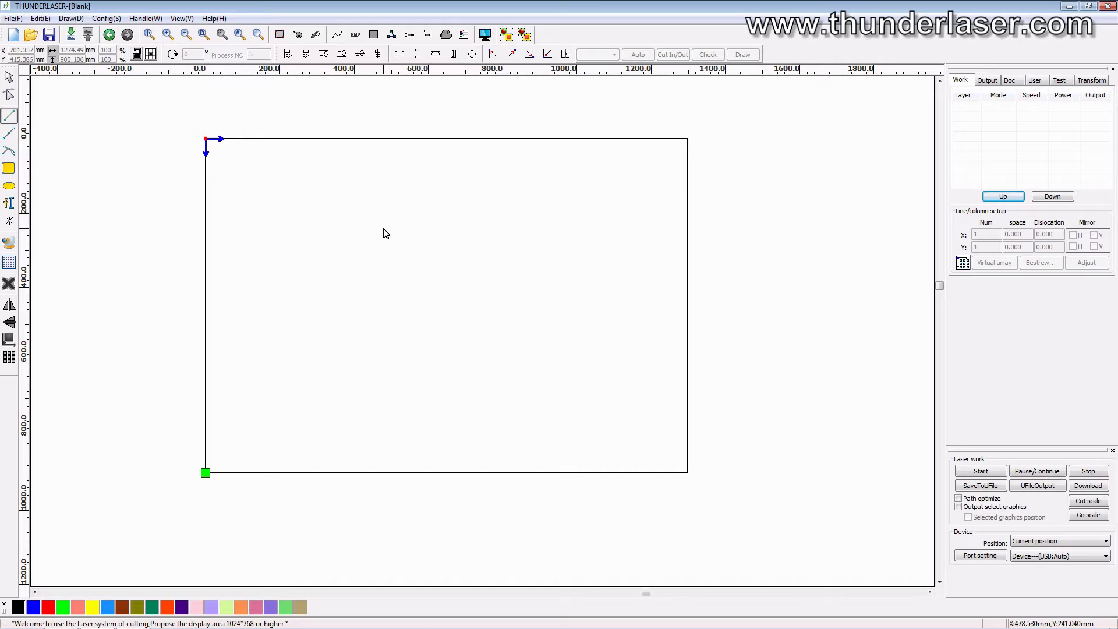
{"action": "left_click_drag", "start_coordinate": [267, 183], "coordinate": [268, 348]}
{"action": "mouse_move", "coordinate": [363, 350]}
{"action": "left_mouse_down"}
{"action": "mouse_move", "coordinate": [301, 357]}
{"action": "mouse_move", "coordinate": [429, 156]}
{"action": "mouse_move", "coordinate": [270, 299]}
{"action": "mouse_move", "coordinate": [268, 318]}
{"action": "left_mouse_up"}
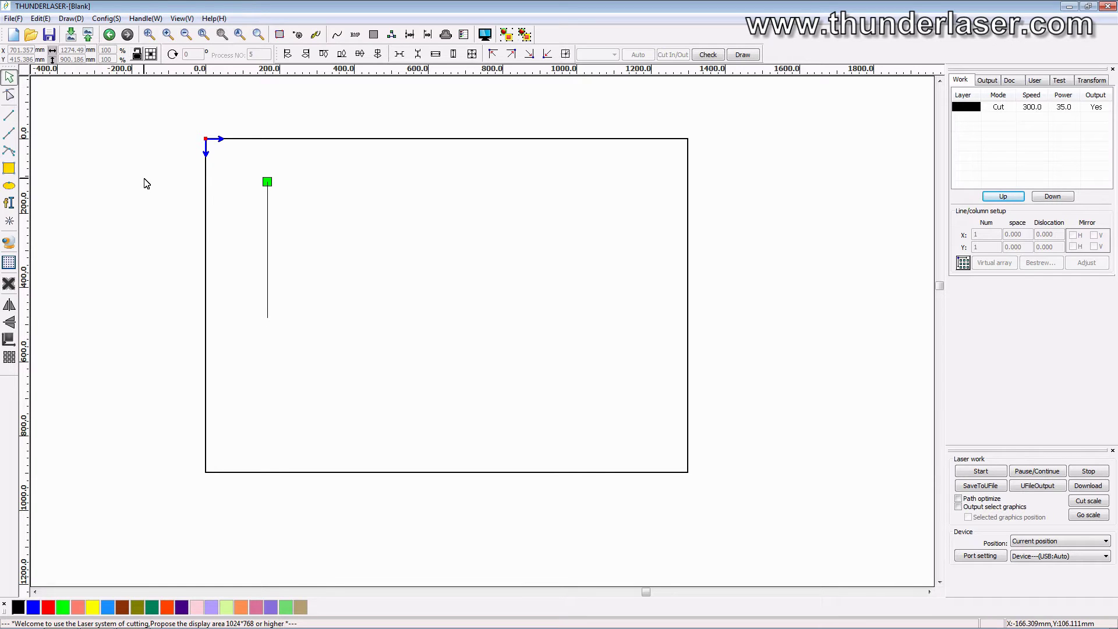
Step: Draw a closed right triangle with the polyline tool beside the vertical line, about 297 mm wide and 372 mm high
{"action": "left_click", "coordinate": [9, 136]}
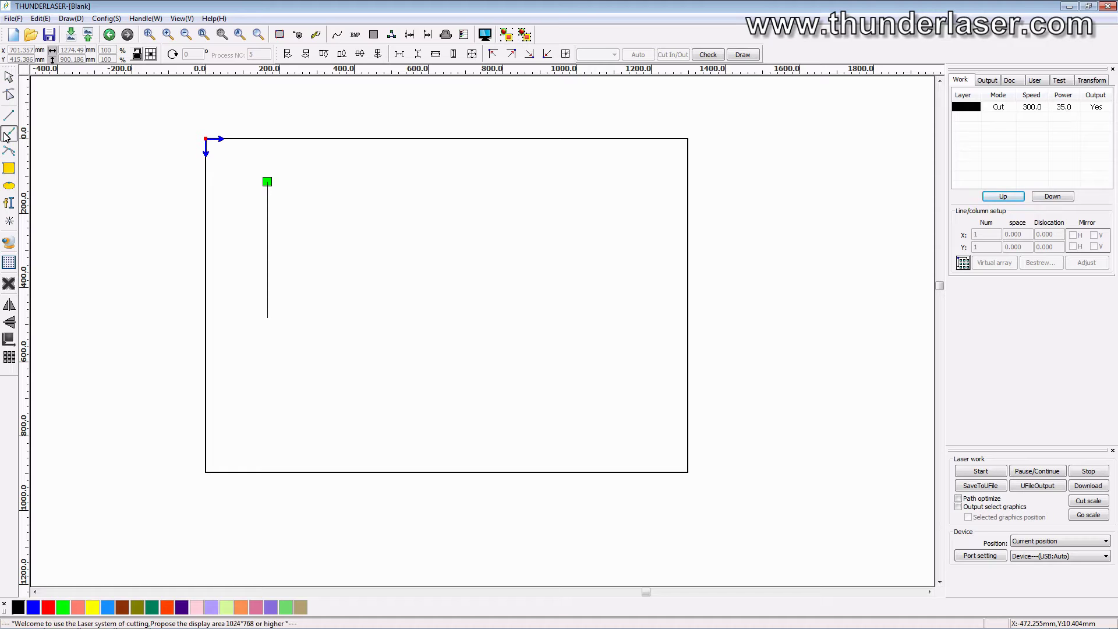
{"action": "left_click", "coordinate": [302, 177]}
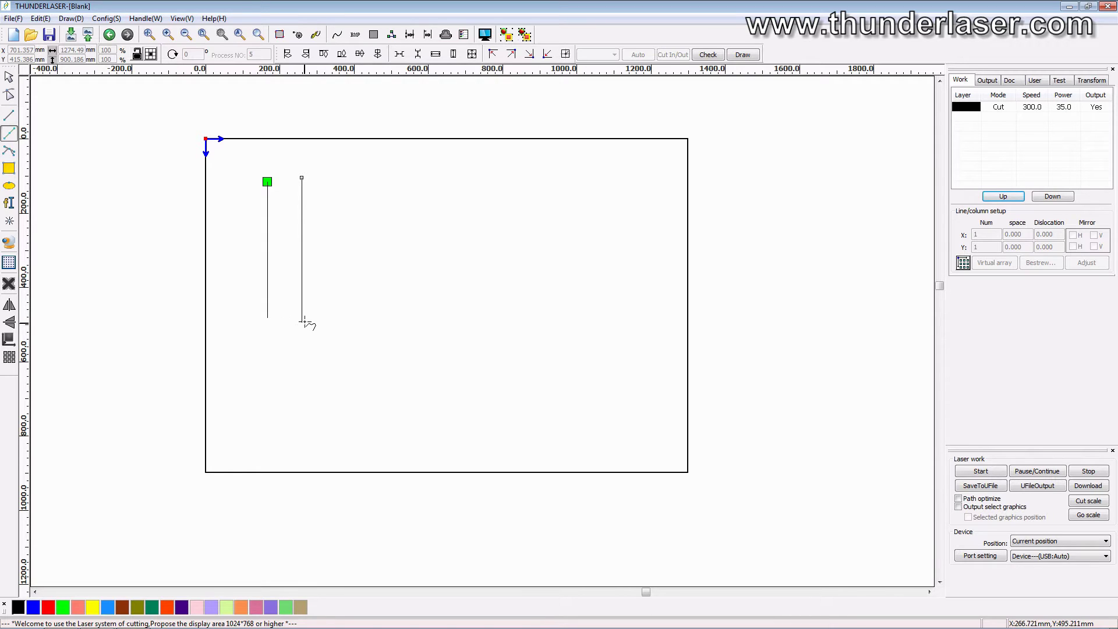
{"action": "left_click", "coordinate": [301, 315]}
{"action": "left_click", "coordinate": [412, 214]}
{"action": "double_click", "coordinate": [302, 178]}
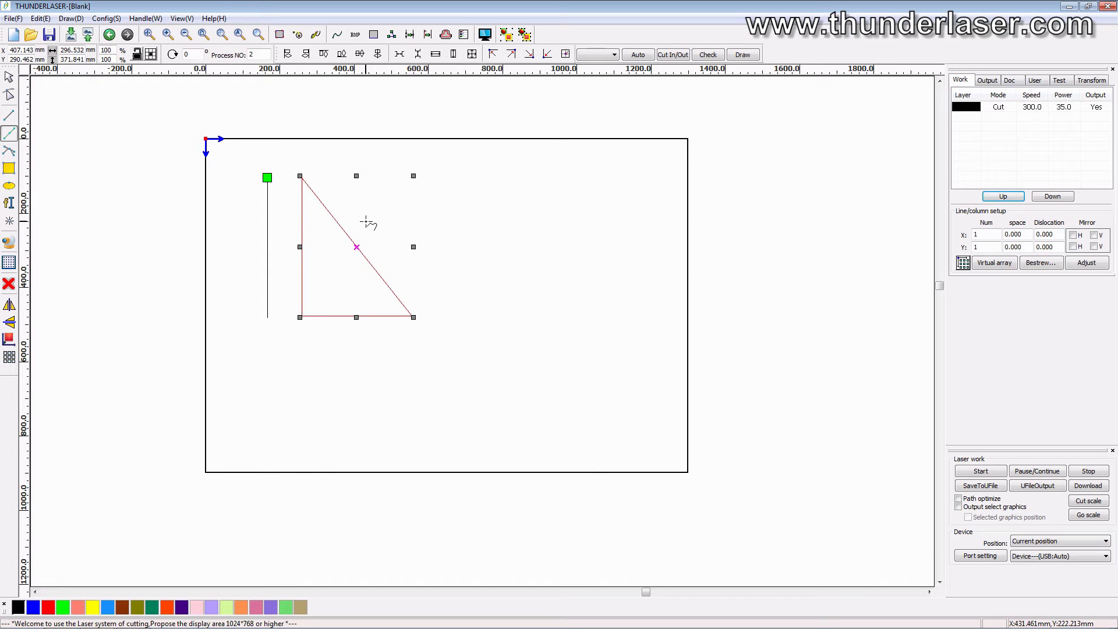
Step: Draw a closed Bezier shape with a rounded base beside the triangle, about 298 mm wide and 525 mm high
{"action": "left_click", "coordinate": [11, 153]}
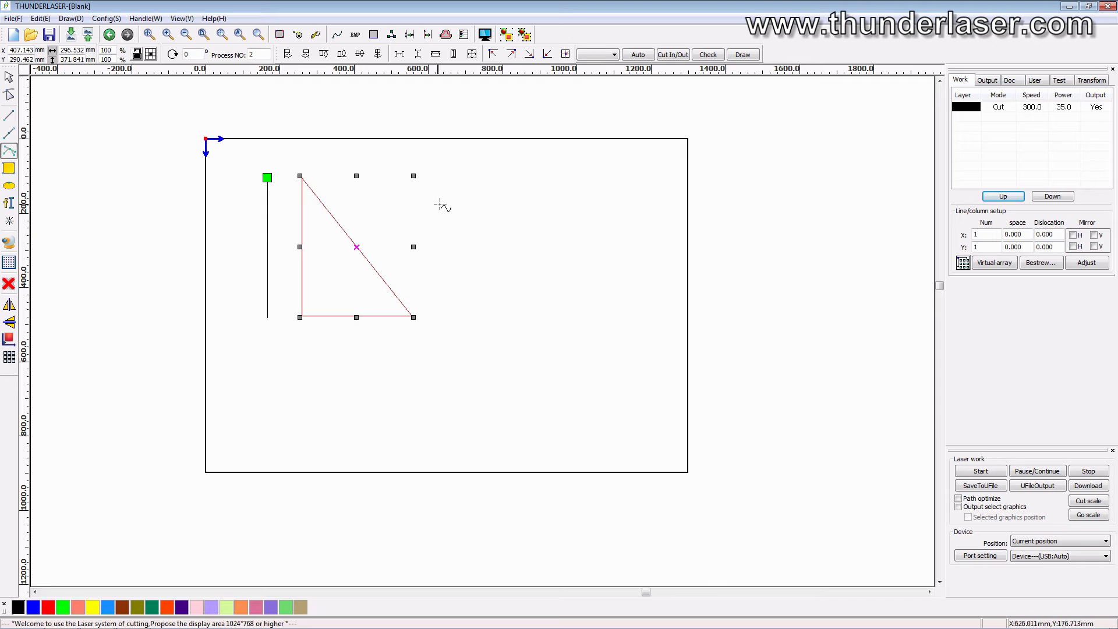
{"action": "left_click", "coordinate": [440, 178]}
{"action": "left_click", "coordinate": [435, 315]}
{"action": "left_click_drag", "start_coordinate": [544, 301], "coordinate": [520, 252]}
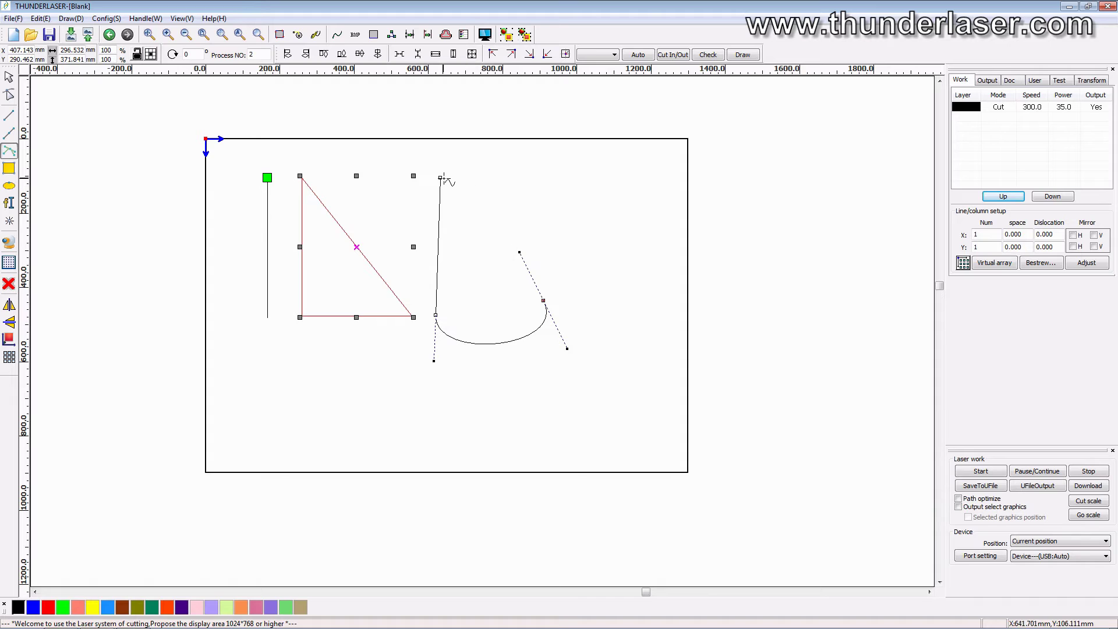
{"action": "left_click_drag", "start_coordinate": [486, 173], "coordinate": [463, 141]}
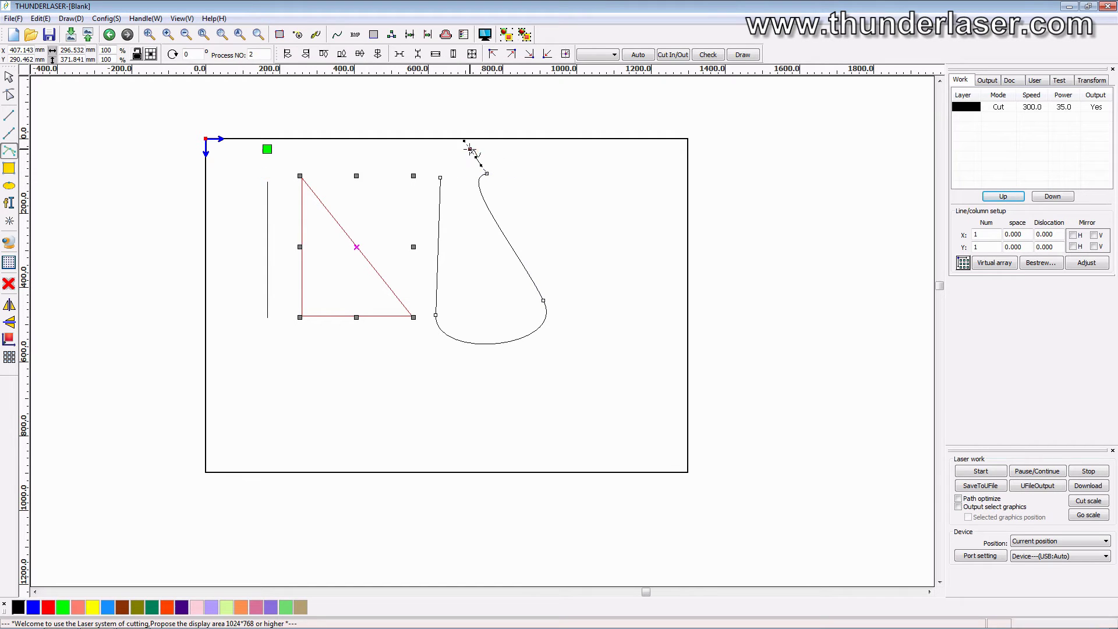
{"action": "double_click", "coordinate": [441, 178]}
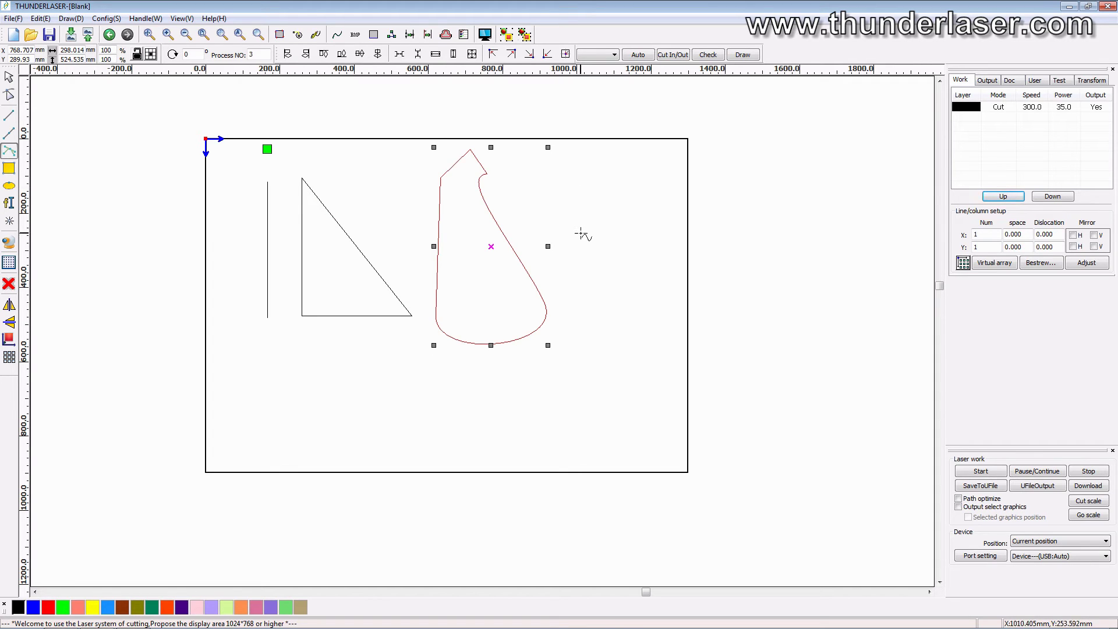
Step: Draw a square near the right edge of the work area and a perfect circle of similar size below it
{"action": "left_click", "coordinate": [12, 174]}
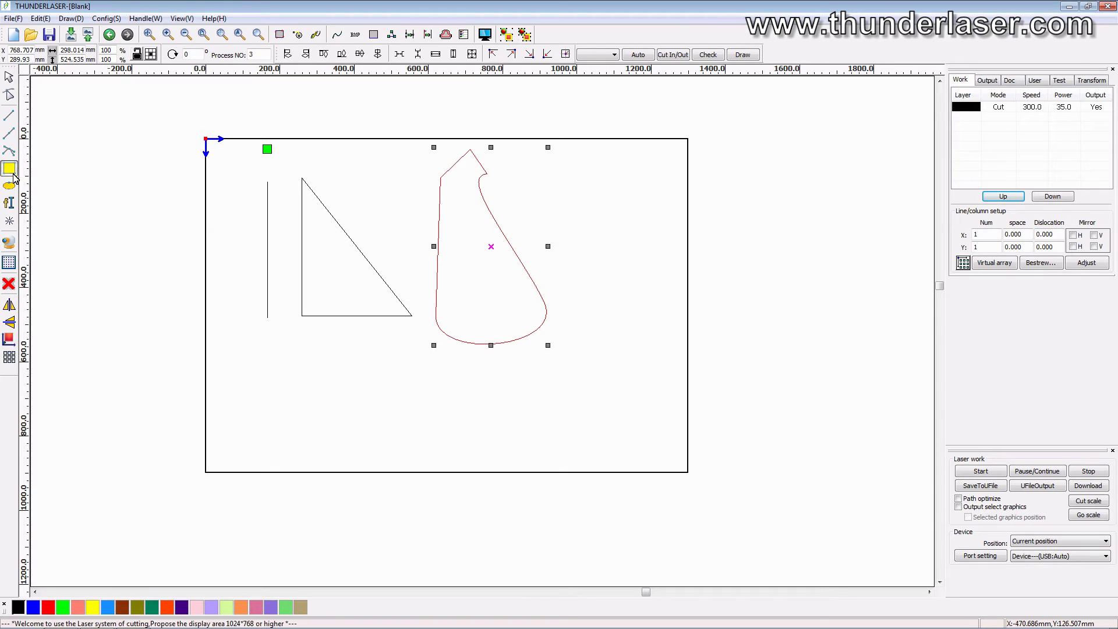
{"action": "mouse_move", "coordinate": [583, 166]}
{"action": "left_mouse_down"}
{"action": "mouse_move", "coordinate": [661, 274]}
{"action": "mouse_move", "coordinate": [615, 346]}
{"action": "mouse_move", "coordinate": [625, 350]}
{"action": "mouse_move", "coordinate": [866, 176]}
{"action": "mouse_move", "coordinate": [749, 232]}
{"action": "mouse_move", "coordinate": [742, 299]}
{"action": "mouse_move", "coordinate": [755, 329]}
{"action": "mouse_move", "coordinate": [667, 282]}
{"action": "left_mouse_up"}
{"action": "left_click", "coordinate": [9, 187]}
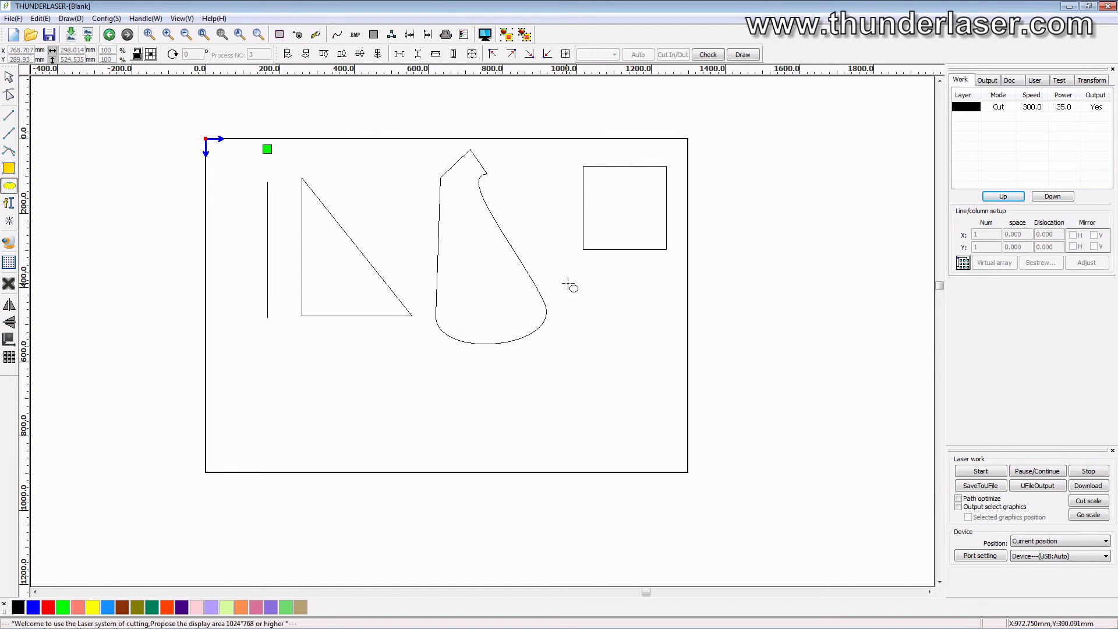
{"action": "mouse_move", "coordinate": [579, 270]}
{"action": "left_mouse_down"}
{"action": "mouse_move", "coordinate": [641, 331]}
{"action": "mouse_move", "coordinate": [600, 366]}
{"action": "mouse_move", "coordinate": [685, 295]}
{"action": "mouse_move", "coordinate": [652, 344]}
{"action": "left_mouse_up"}
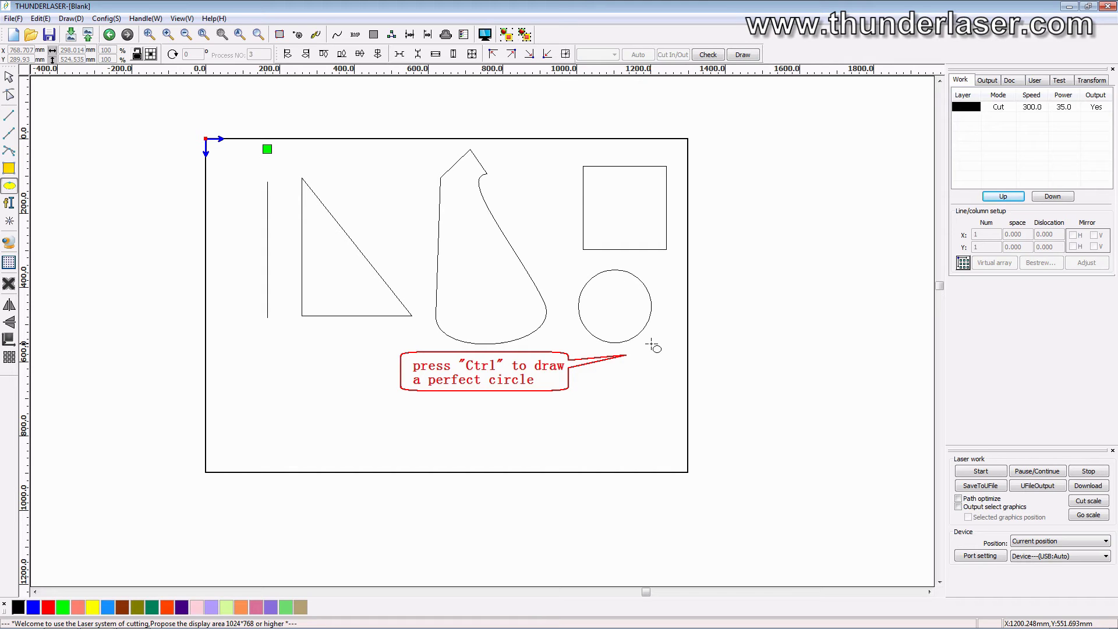
{"action": "mouse_move", "coordinate": [652, 344]}
{"action": "left_mouse_down", "text": "ctrl"}
{"action": "mouse_move", "coordinate": [672, 367]}
{"action": "mouse_move", "coordinate": [667, 357]}
{"action": "left_mouse_up", "text": "ctrl"}
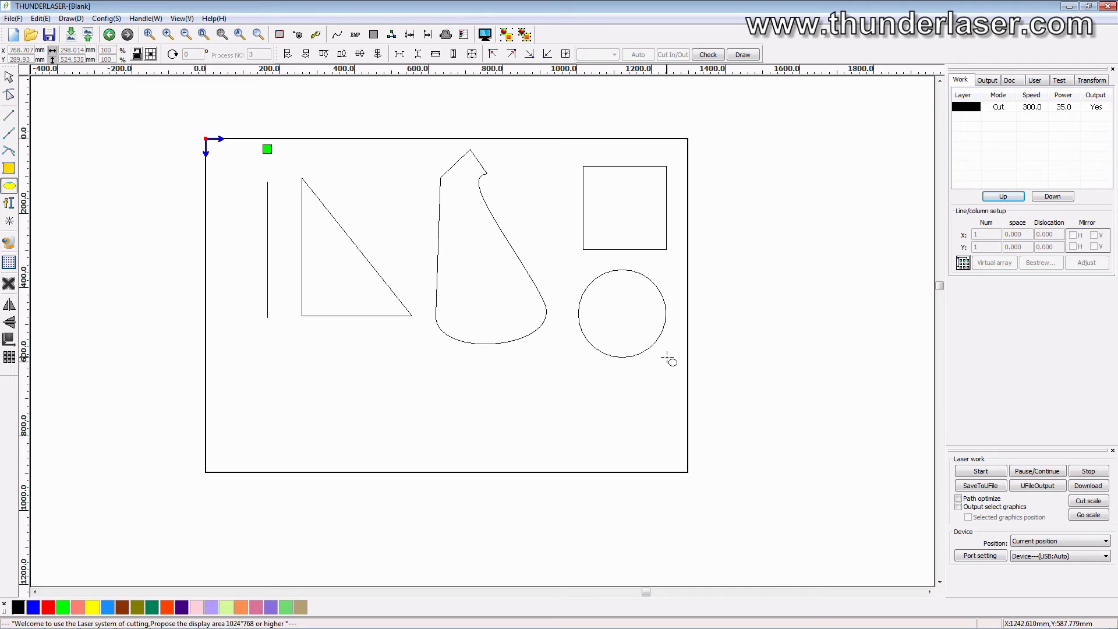
{"action": "right_click", "coordinate": [668, 359]}
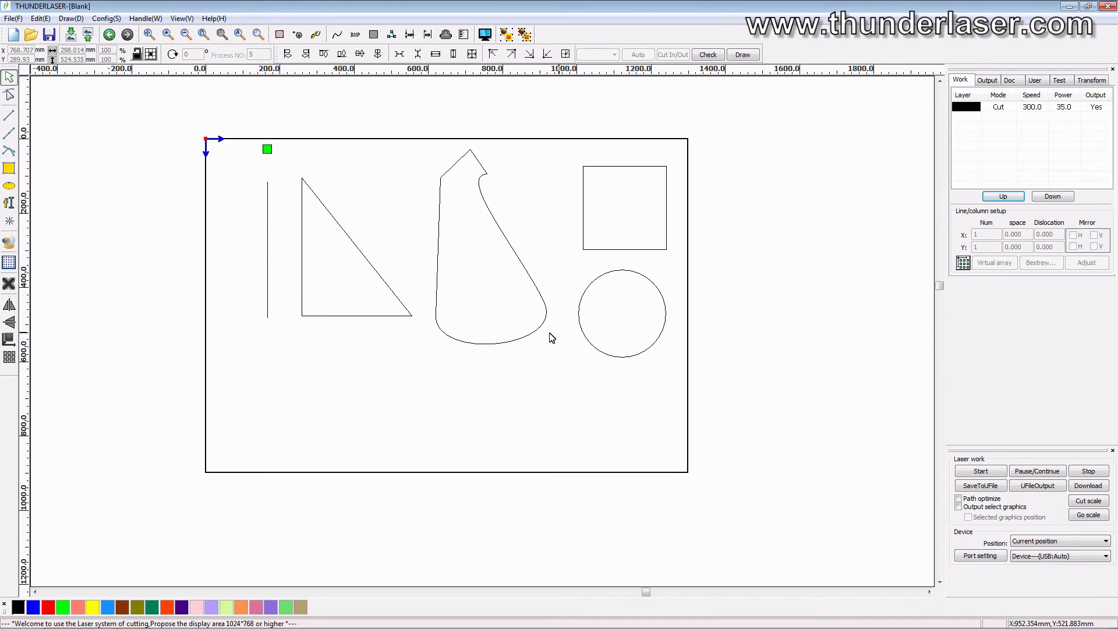
Step: Add the text "thunderlaser" below the line and triangle, replacing the default text content
{"action": "left_click", "coordinate": [11, 202]}
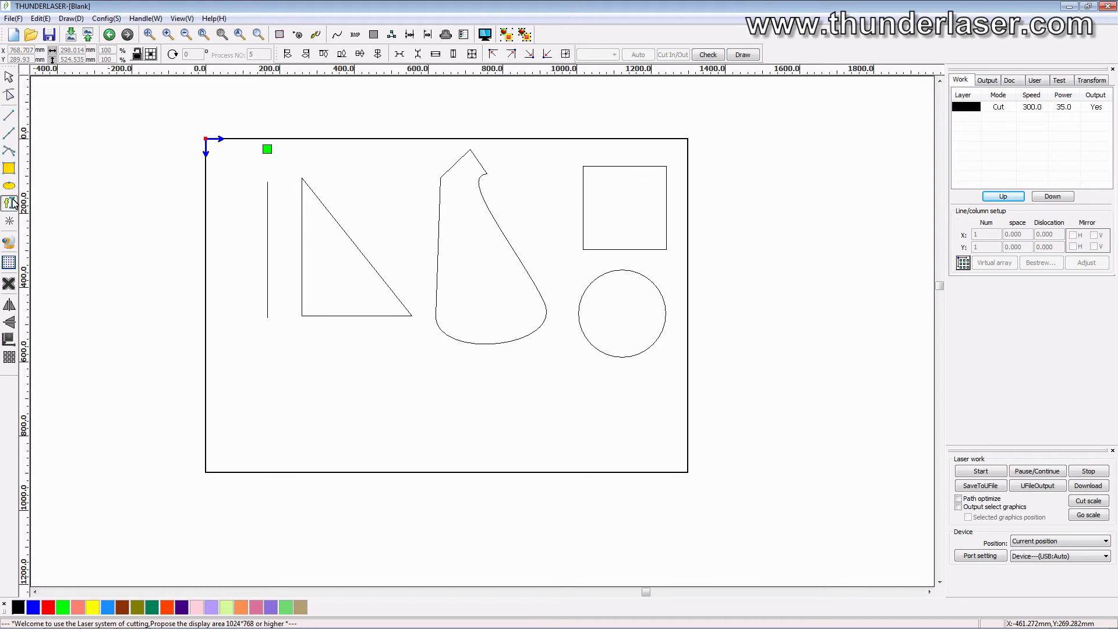
{"action": "left_click", "coordinate": [236, 390]}
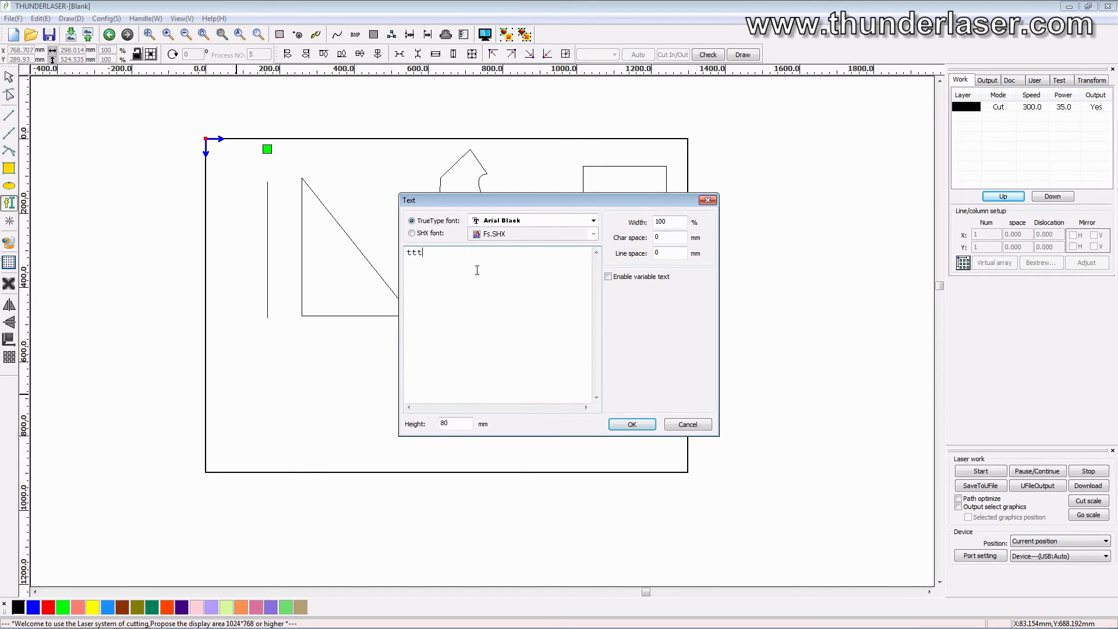
{"action": "key", "text": "ctrl+a"}
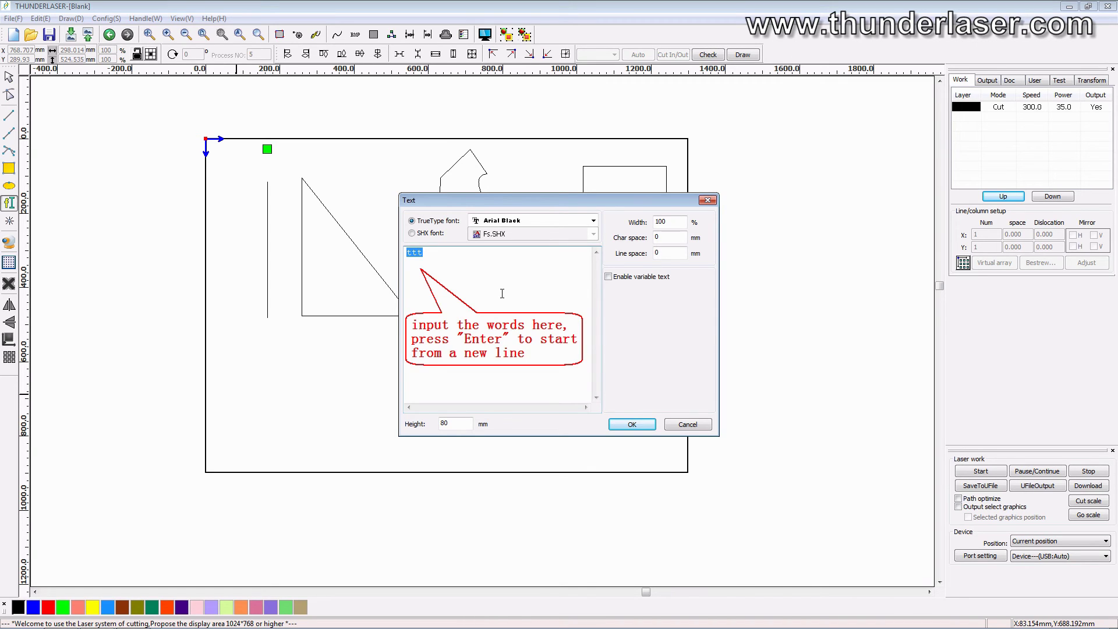
{"action": "type", "text": "thunder"}
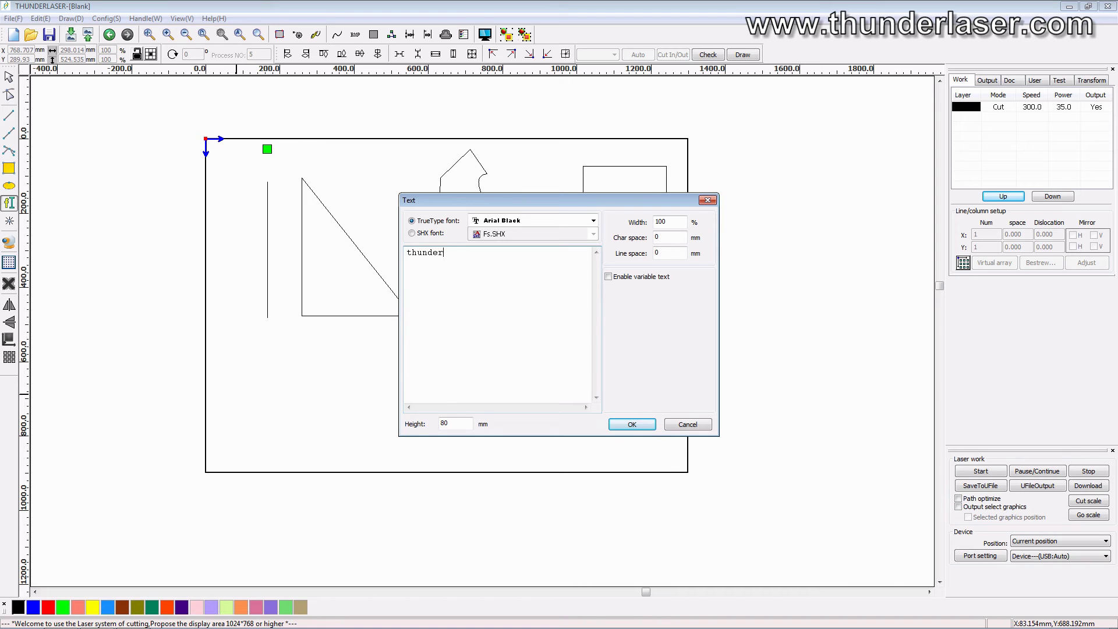
{"action": "type", "text": "laser"}
{"action": "left_click", "coordinate": [630, 424]}
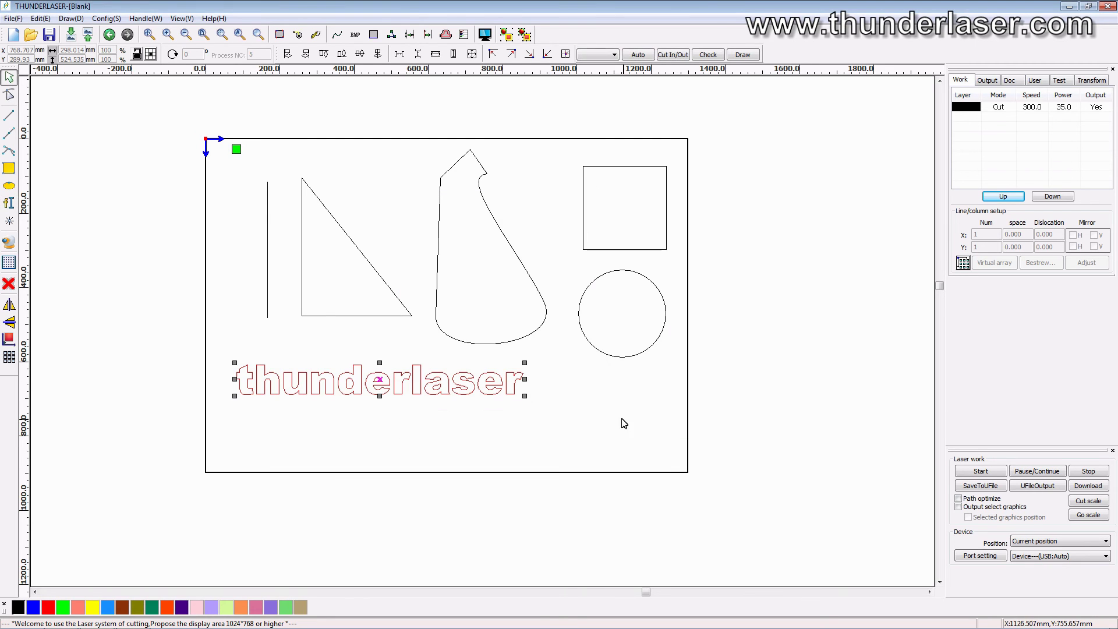
Step: Edit the "thunderlaser" text and set its character width to 50%
{"action": "left_click", "coordinate": [384, 388]}
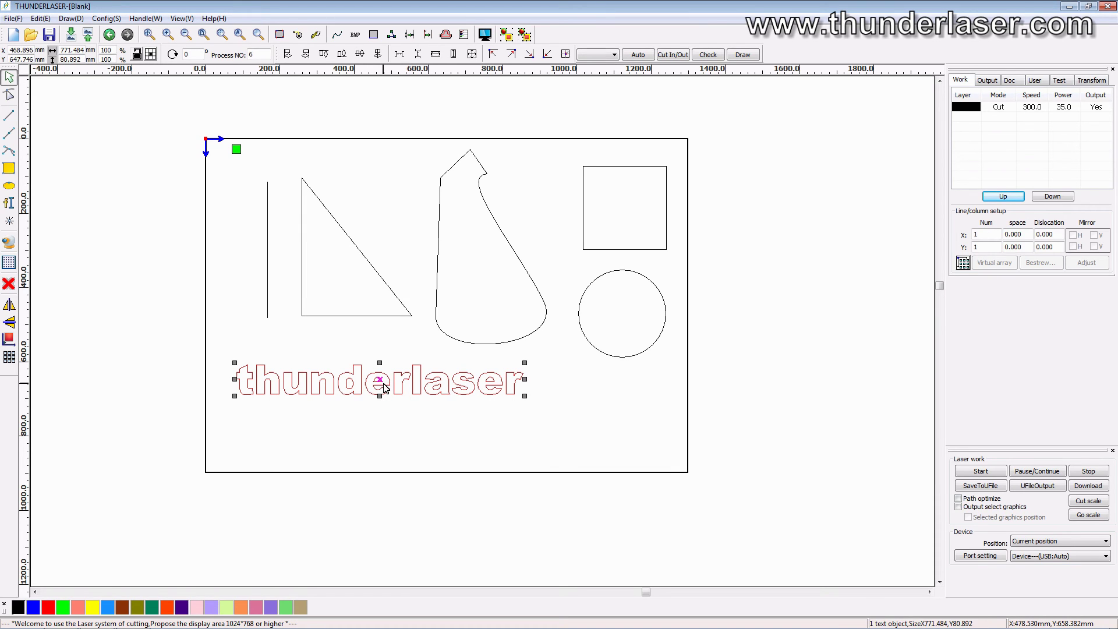
{"action": "double_click", "coordinate": [384, 389]}
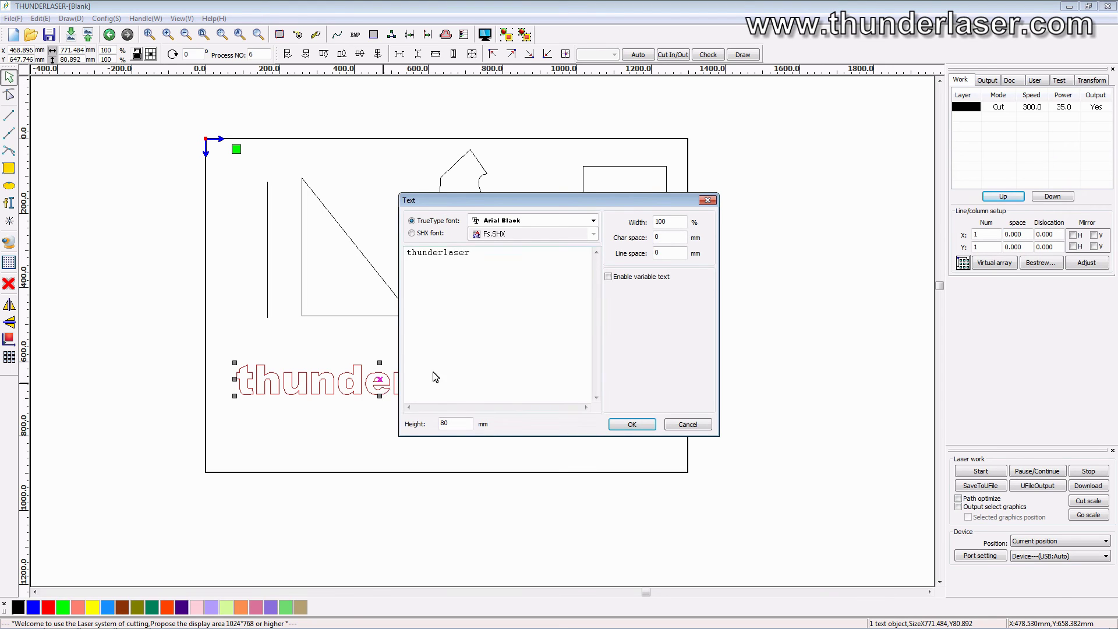
{"action": "left_click_drag", "start_coordinate": [674, 226], "coordinate": [606, 232]}
{"action": "type", "text": "50"}
{"action": "left_click", "coordinate": [638, 425]}
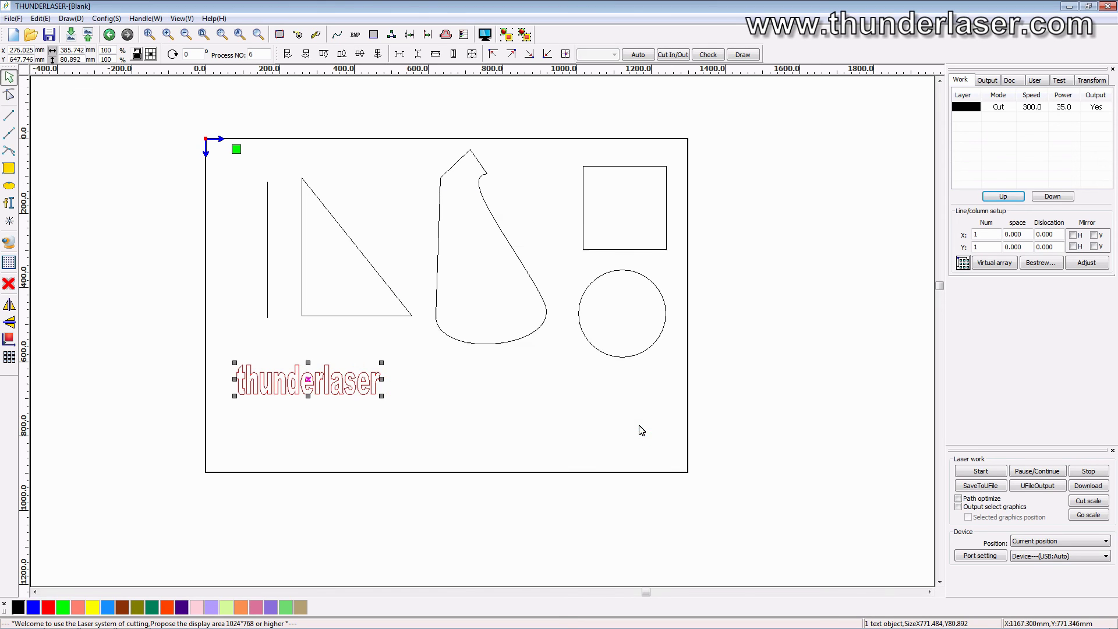
Step: Edit the "thunderlaser" text again and set its height to 150 mm
{"action": "left_click", "coordinate": [308, 381]}
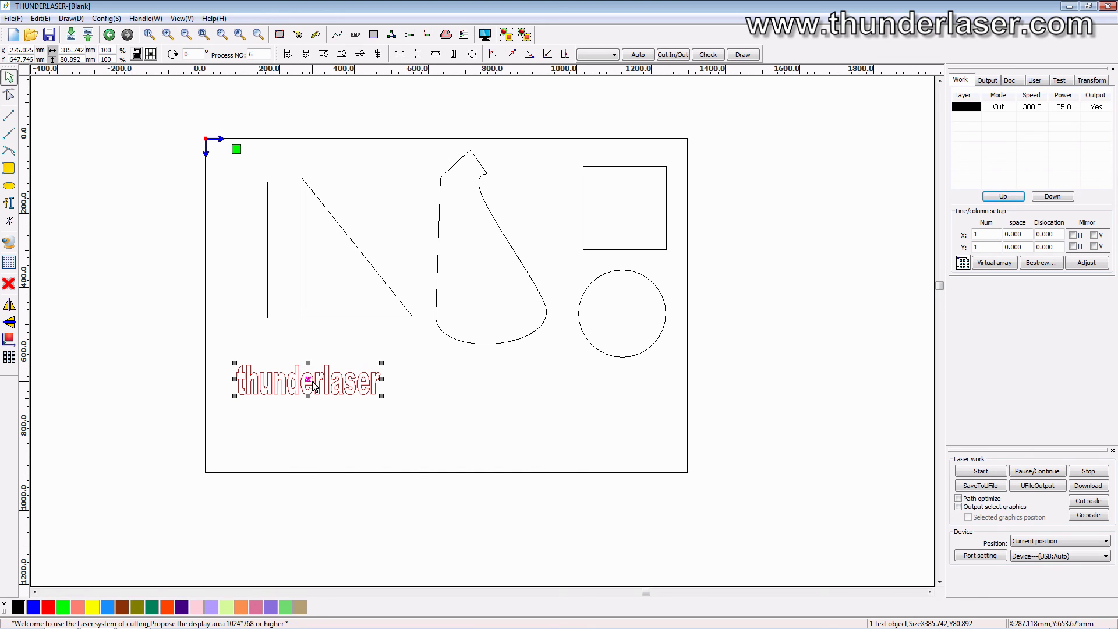
{"action": "double_click", "coordinate": [313, 385]}
{"action": "left_click_drag", "start_coordinate": [465, 424], "coordinate": [422, 431]}
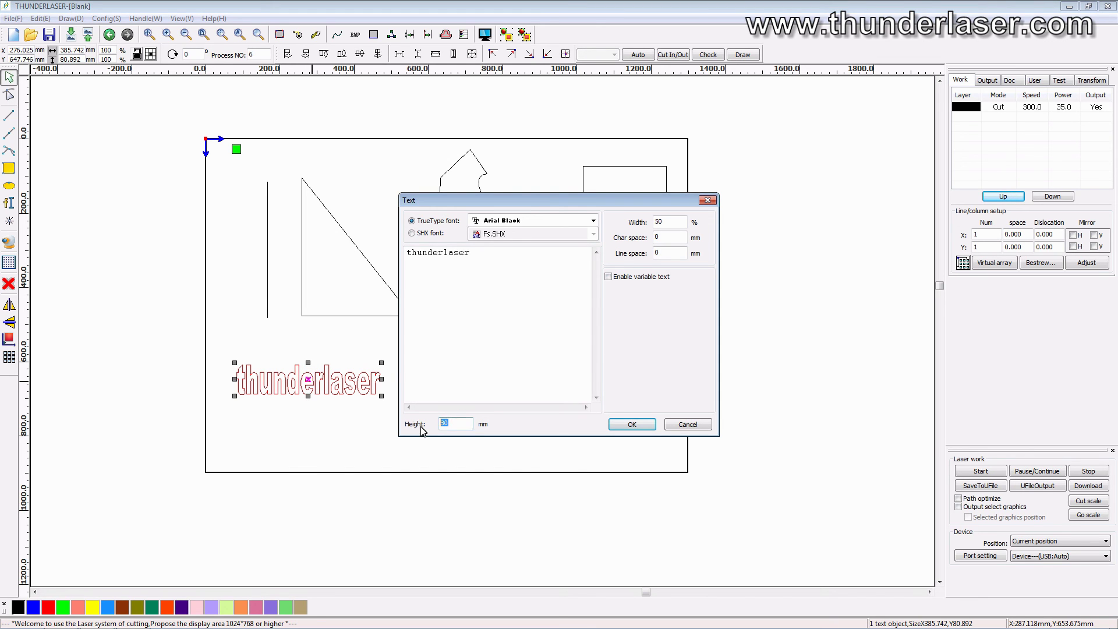
{"action": "type", "text": "150"}
{"action": "left_click", "coordinate": [641, 425]}
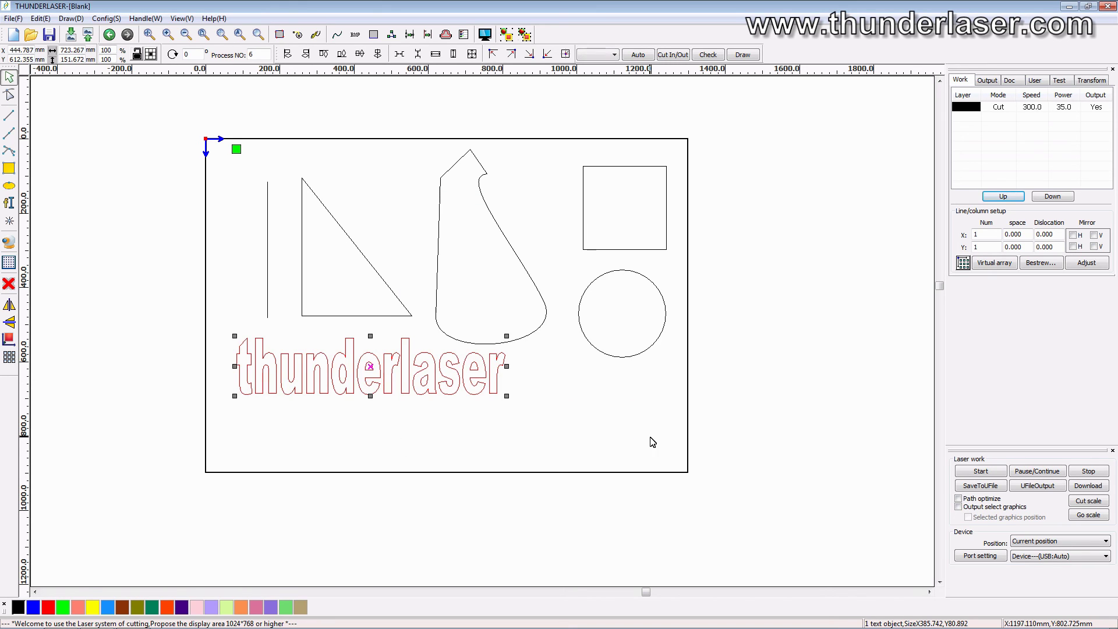